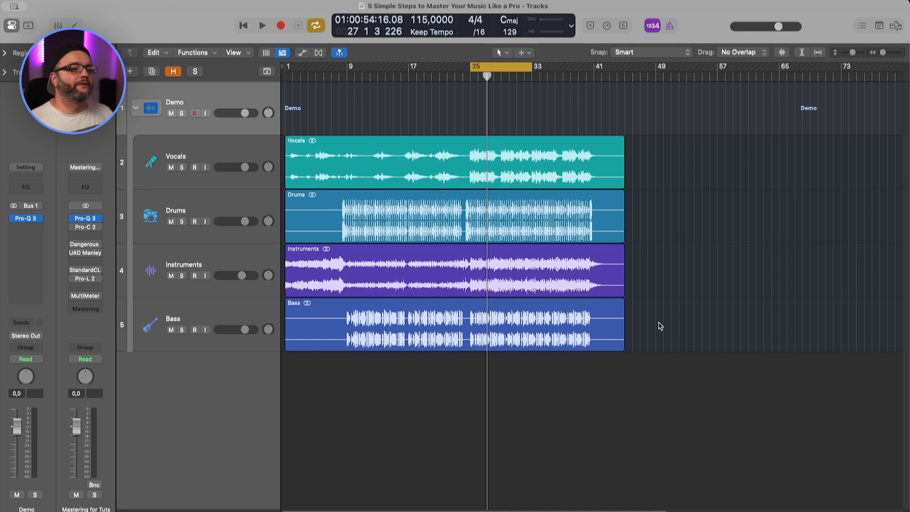
Zoom in on the stem tracks and play the looped section from bar 25 to check the Demo and mastering channel peak levels
drag(710, 179, 386, 437)
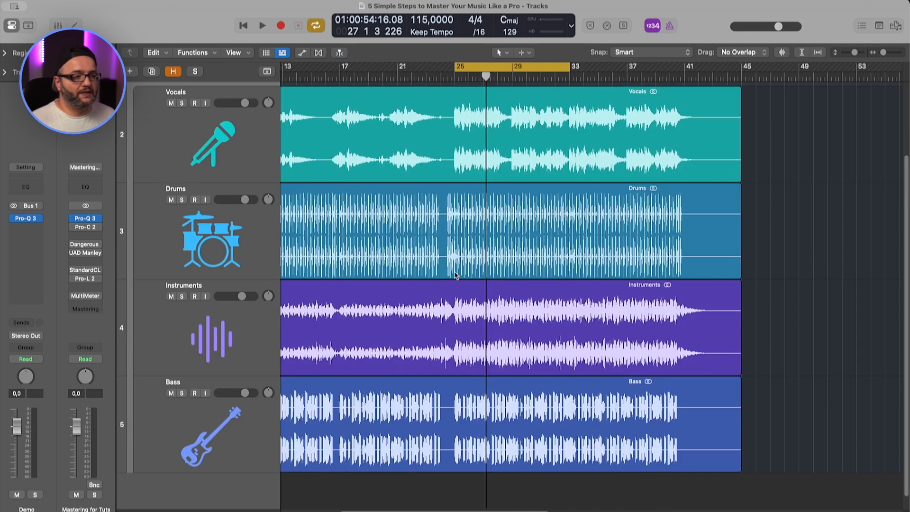
click(484, 246)
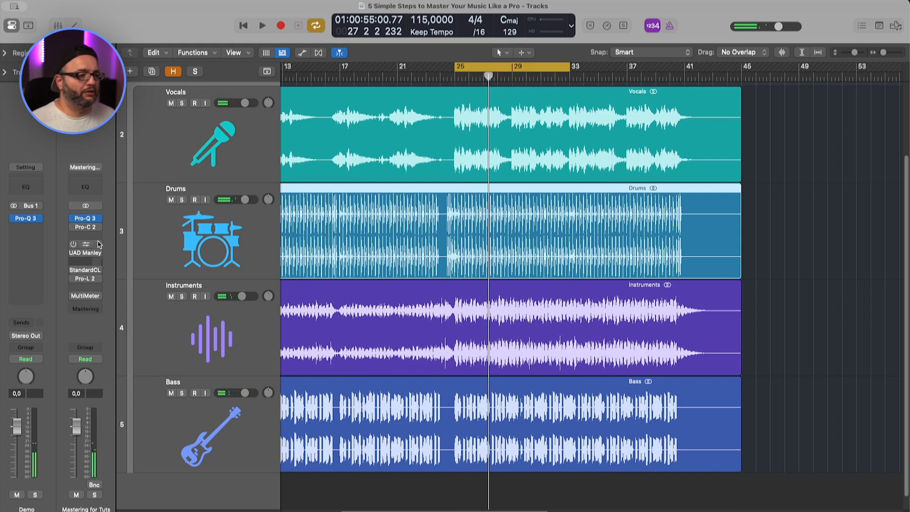
click(171, 199)
key(space)
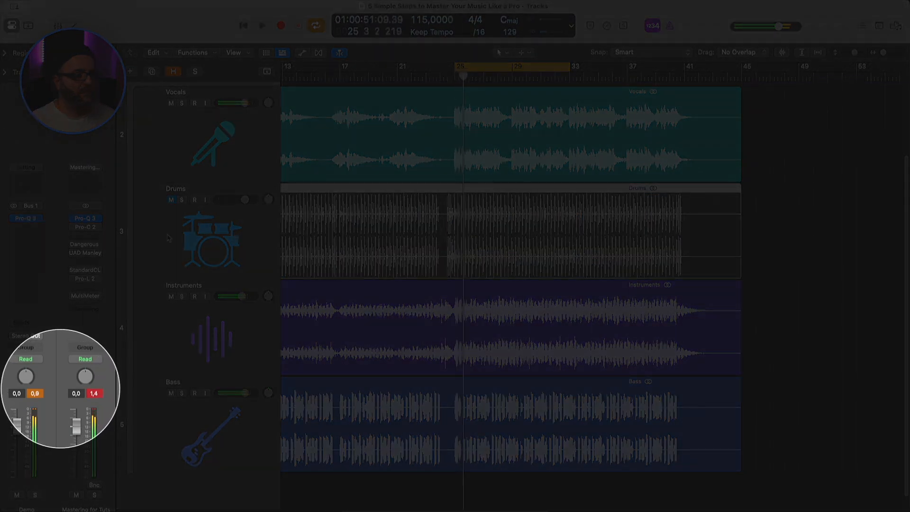
Set the region gain of all four stems to -7.0 dB and play back the looped section to check the level
drag(823, 164, 567, 384)
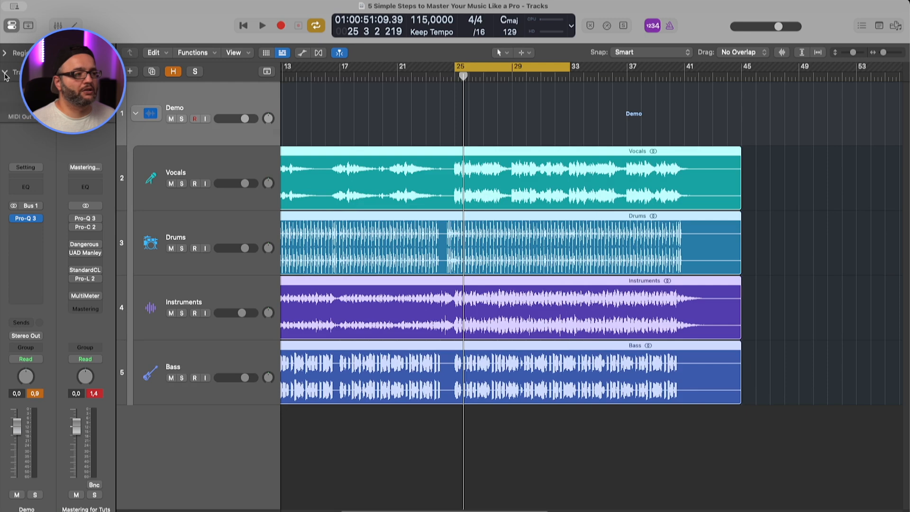
click(4, 54)
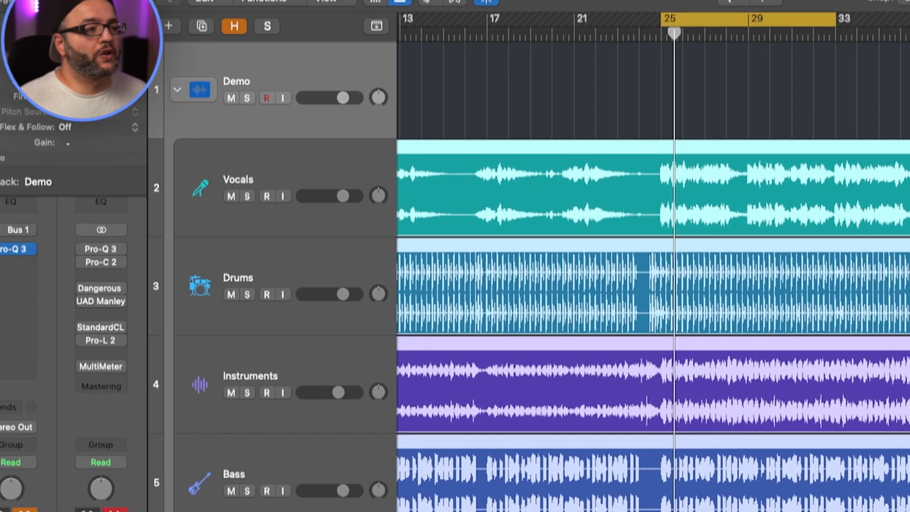
drag(100, 143, 99, 154)
drag(58, 274, 51, 349)
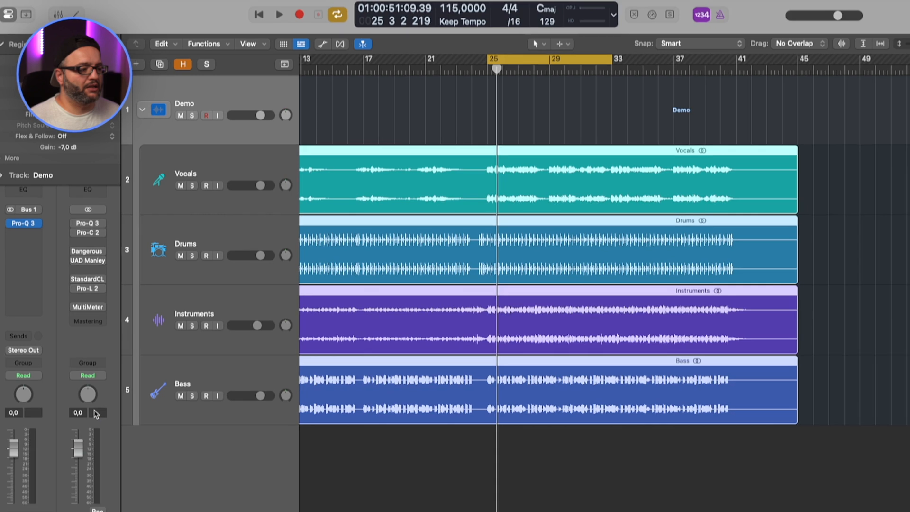
key(space)
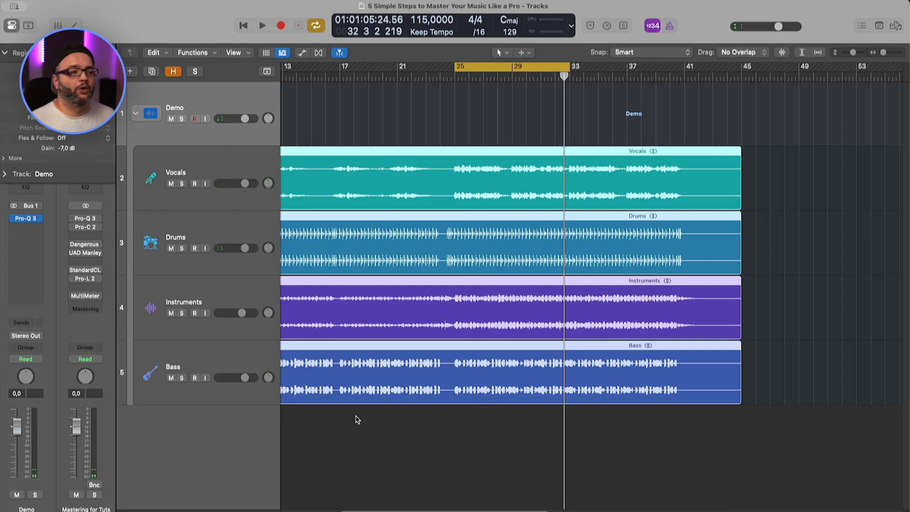
click(6, 54)
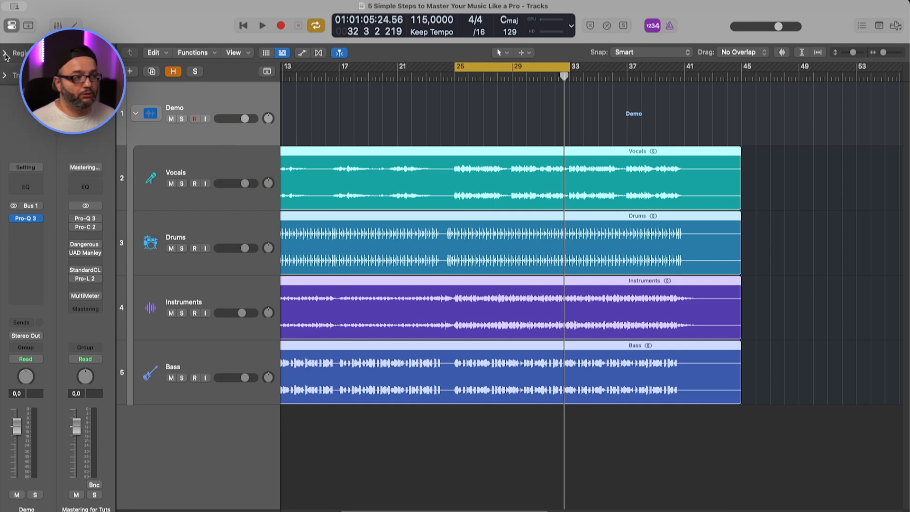
click(409, 101)
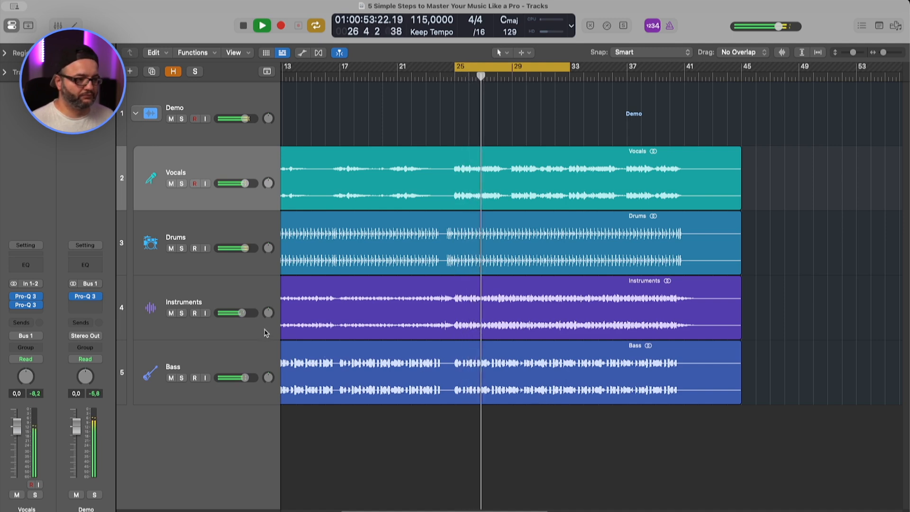
Show the mixer during playback and step through the Drums, Instruments, Bass and Vocals channels to compare their levels
key(x)
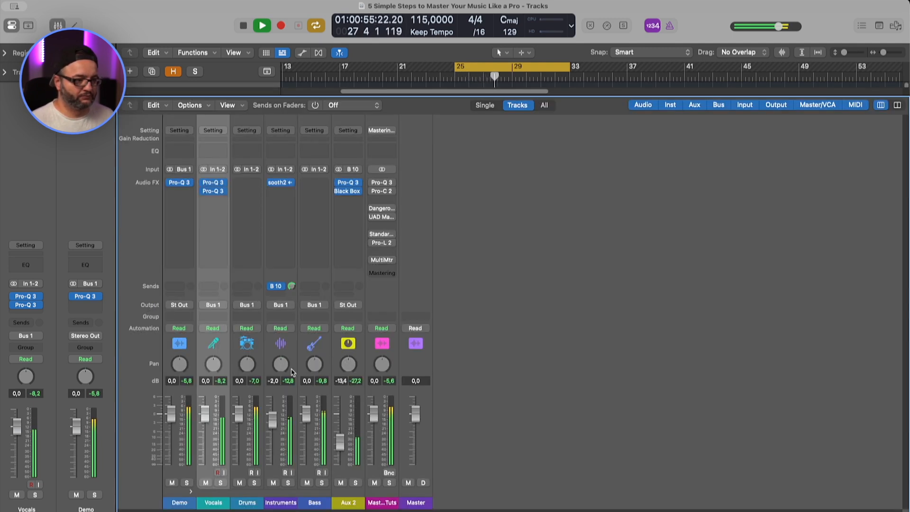
click(247, 497)
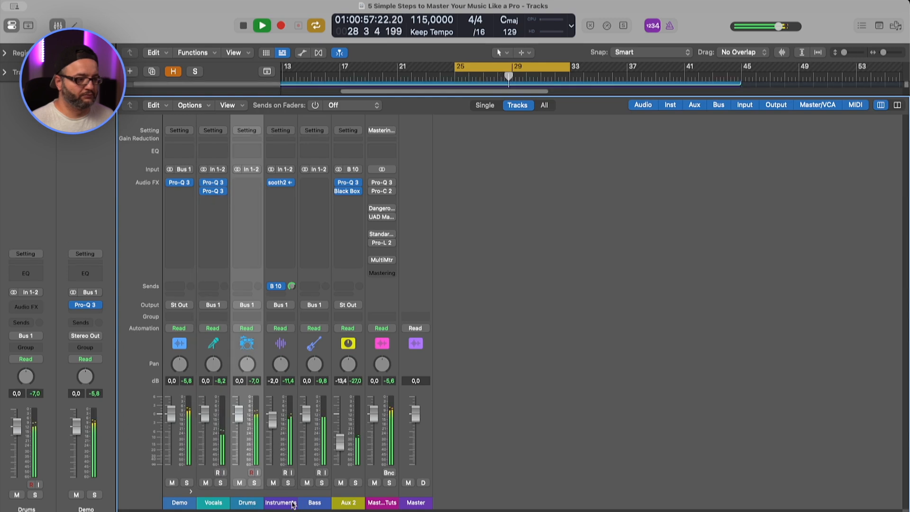
click(293, 503)
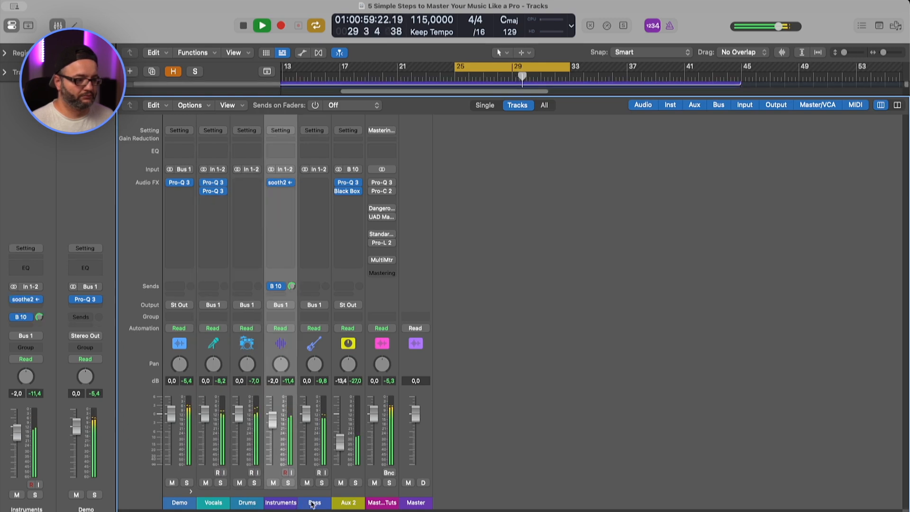
click(322, 504)
click(221, 504)
key(x)
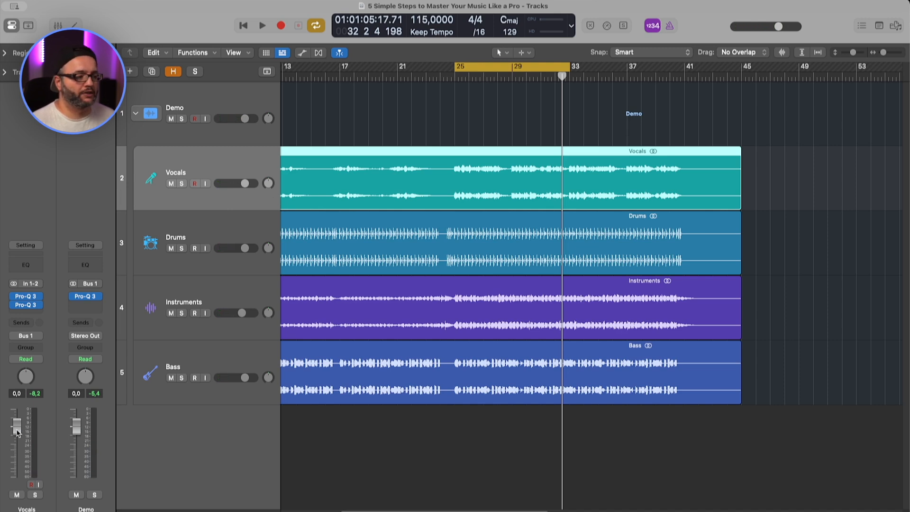
Lower the Vocals track volume to about -1.6 dB while the looped section plays
key(space)
mouse_move(16, 433)
mouse_down()
mouse_move(16, 446)
mouse_move(17, 431)
mouse_up()
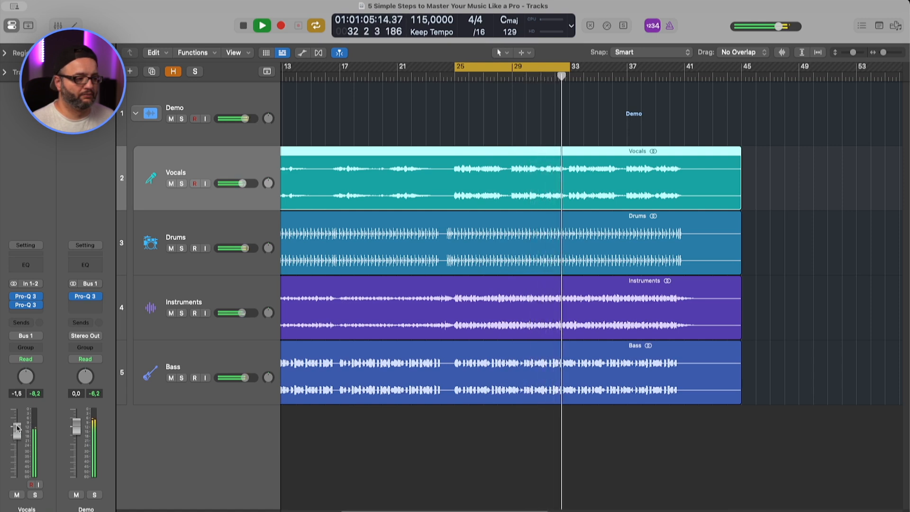
key(super+Left)
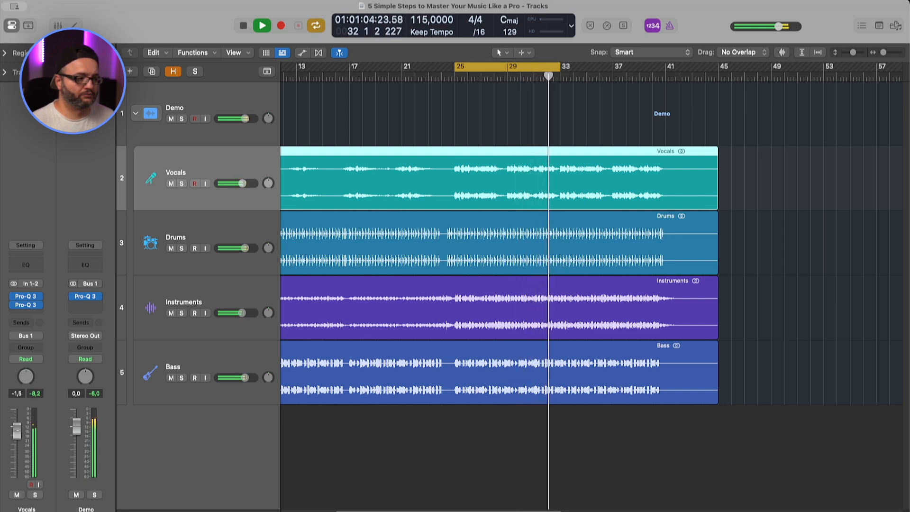
click(454, 437)
key(space)
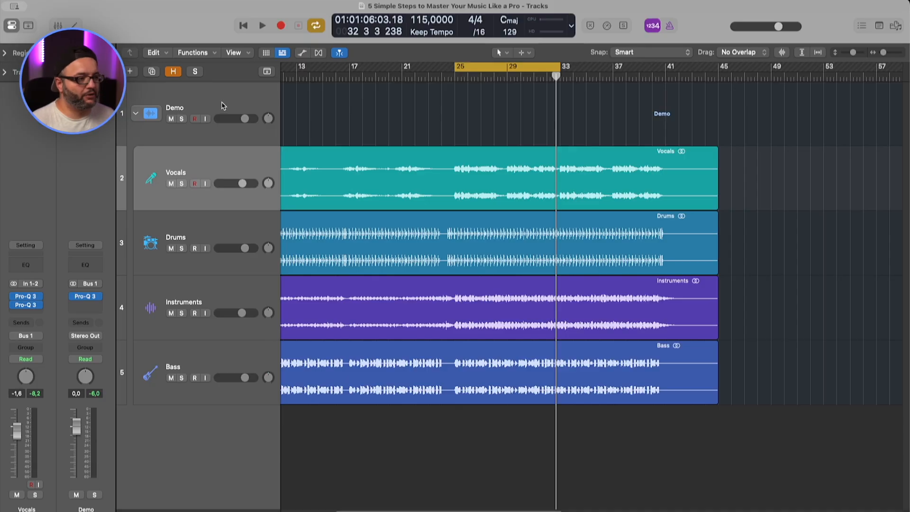
Open the Pro-Q 3 equalizer on the mastering channel and examine its 22219 Hz bell band during playback
click(223, 105)
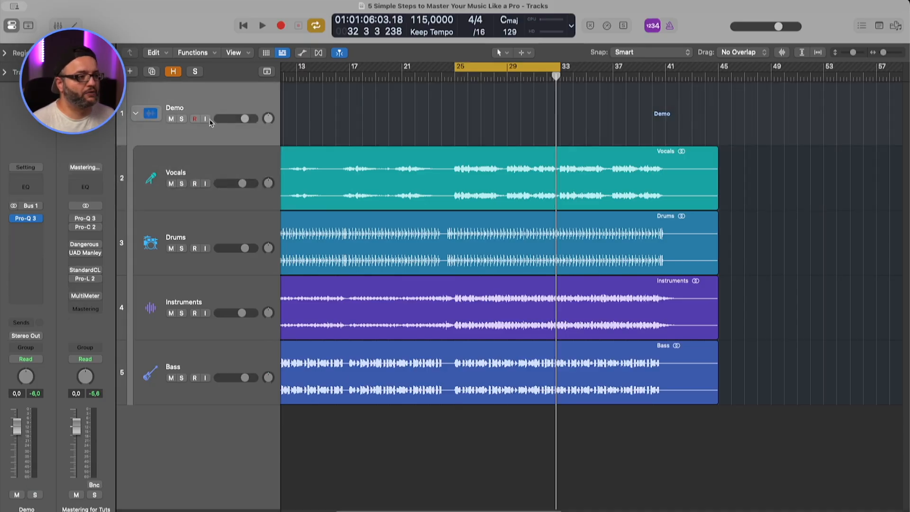
click(90, 219)
drag(146, 132, 337, 92)
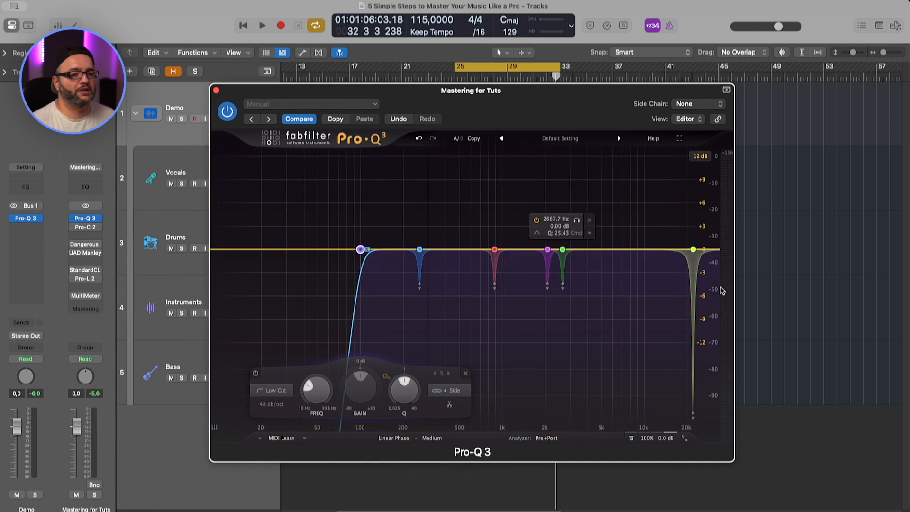
click(693, 249)
key(space)
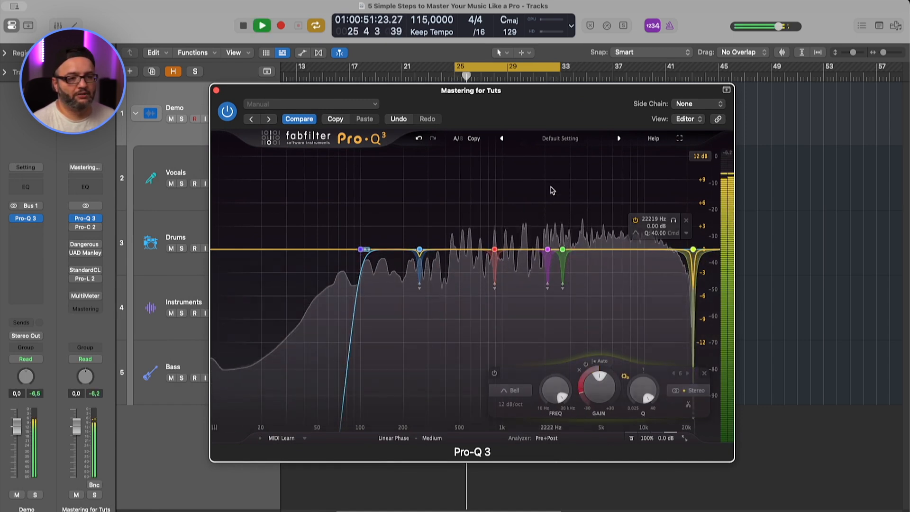
click(498, 336)
key(space)
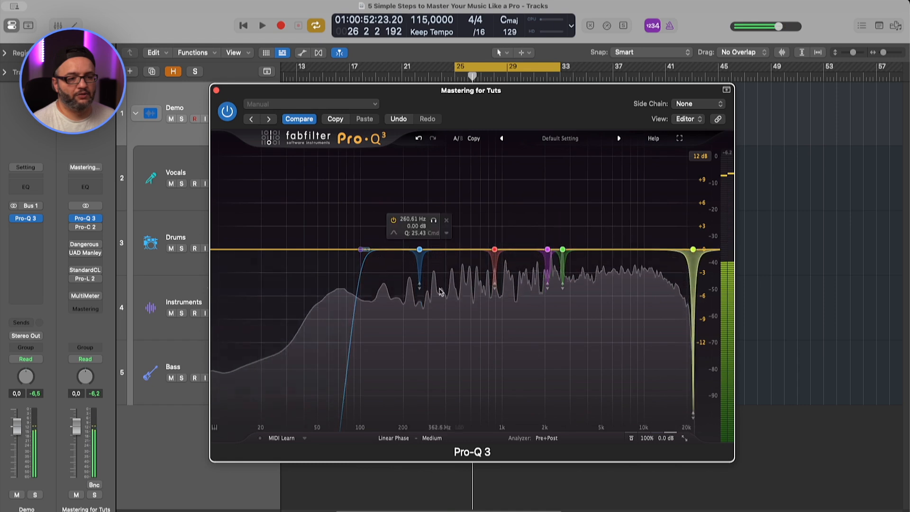
Open the Demo track's Pro-Q 3, examine its high-frequency notch during playback, and close it
click(26, 218)
drag(454, 137, 507, 102)
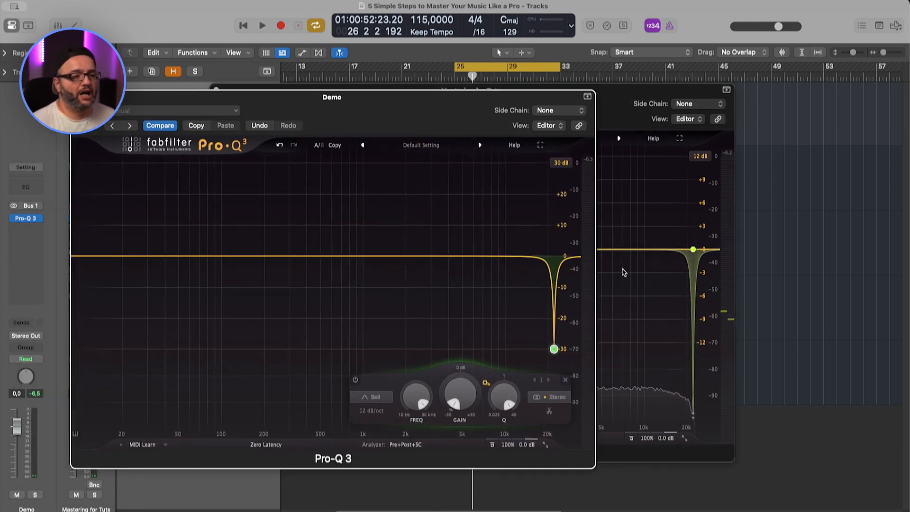
key(space)
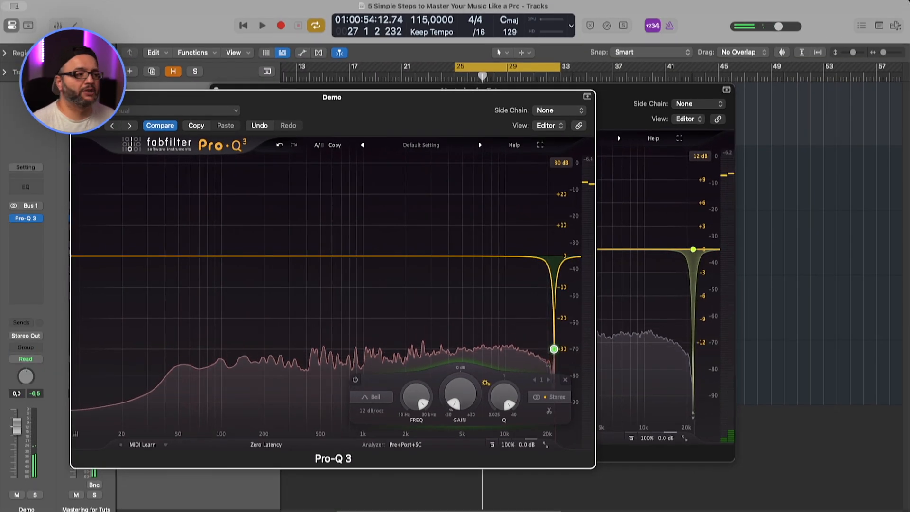
click(77, 97)
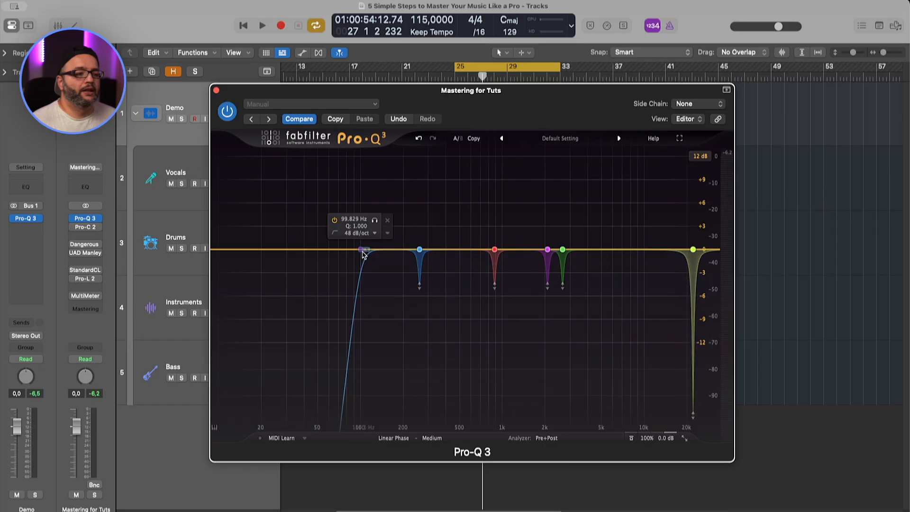
Solo the side-channel low cut at about 100 Hz in the mastering equalizer and listen to what it removes
click(360, 250)
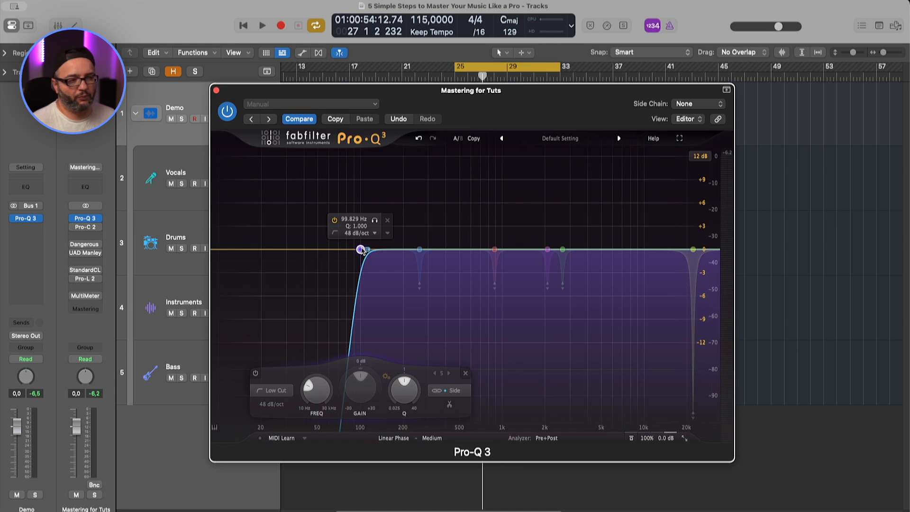
click(375, 220)
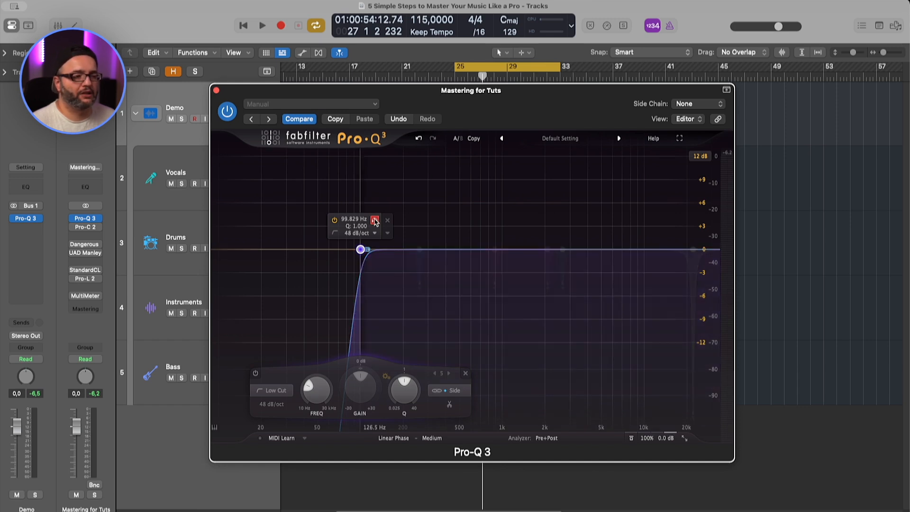
key(space)
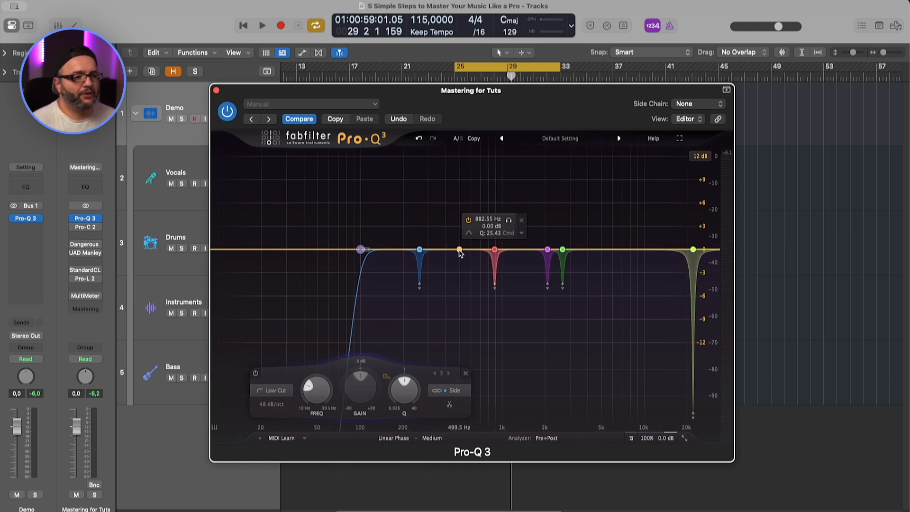
Add a bell band to the mastering equalizer, set its Q to 40, and sweep it soloed to about 1320 Hz
click(459, 250)
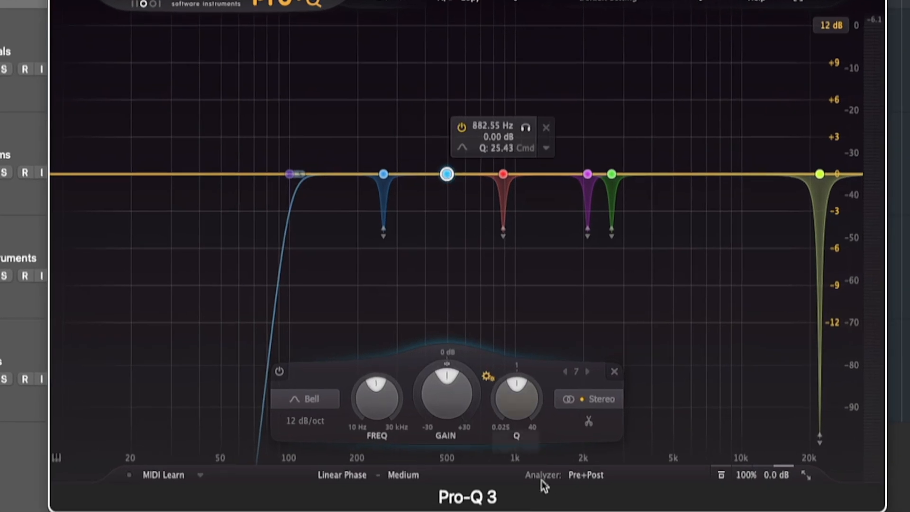
drag(514, 405, 528, 244)
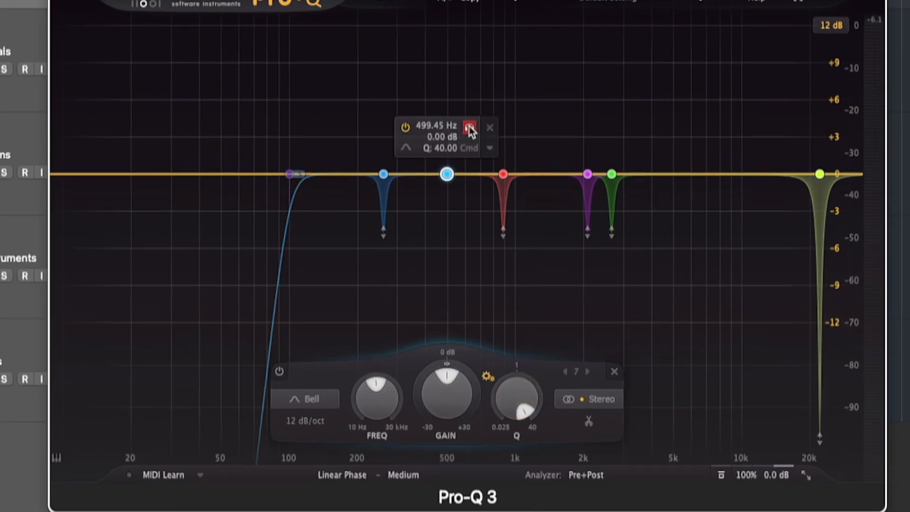
drag(469, 129, 568, 113)
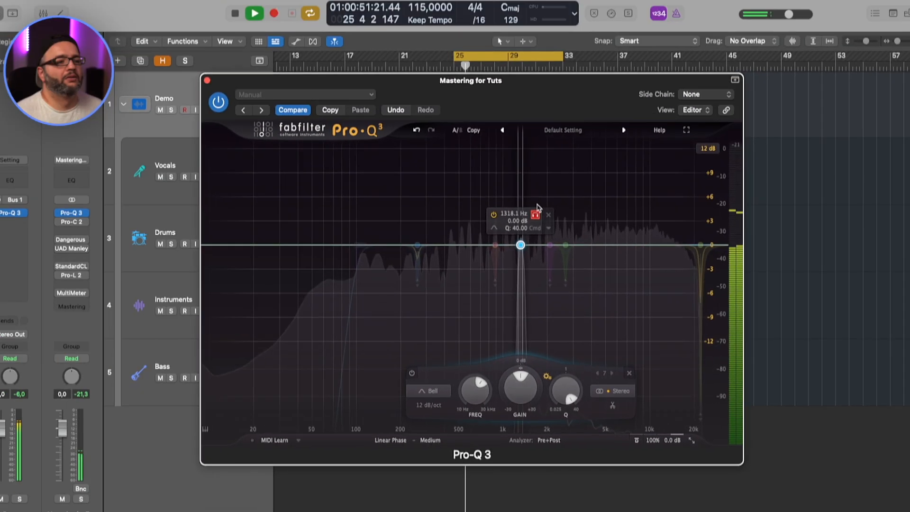
drag(538, 208, 539, 208)
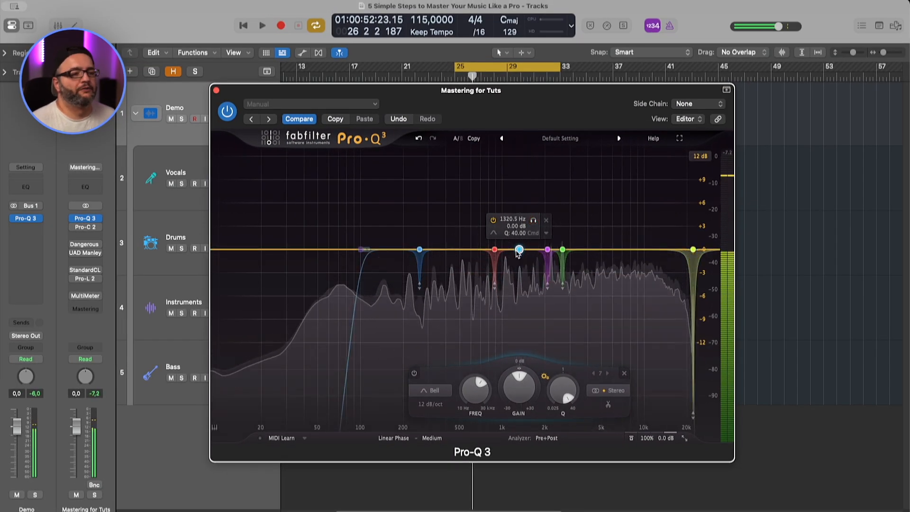
click(533, 221)
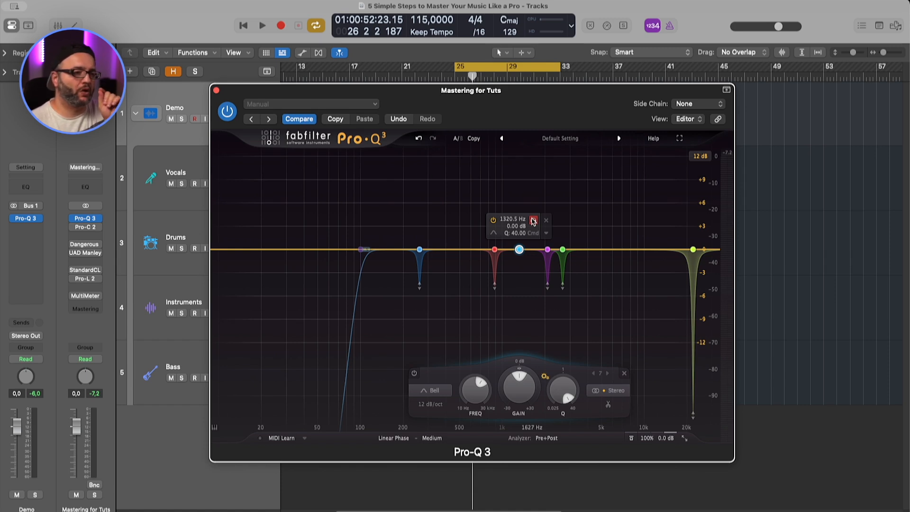
drag(533, 221, 528, 222)
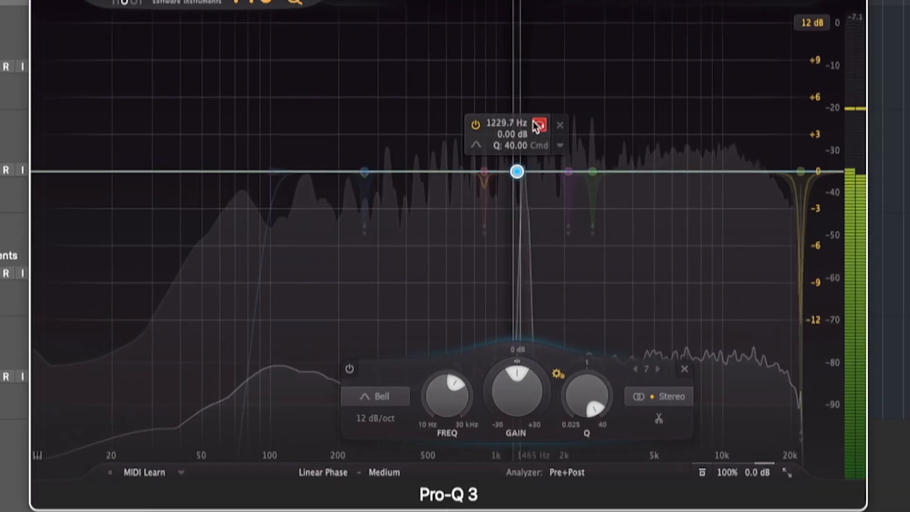
drag(537, 126, 544, 125)
Set the dynamic range of the new bell band to about -4 dB
mouse_move(515, 362)
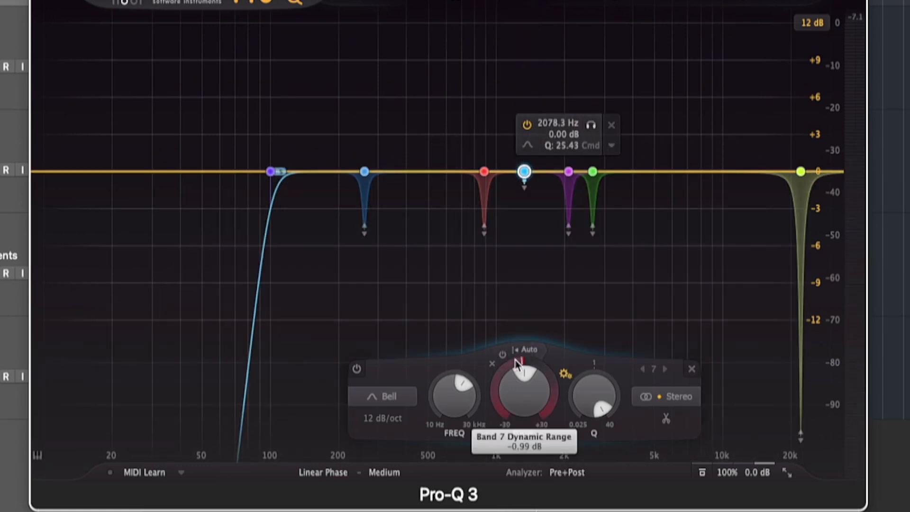
drag(518, 363, 513, 373)
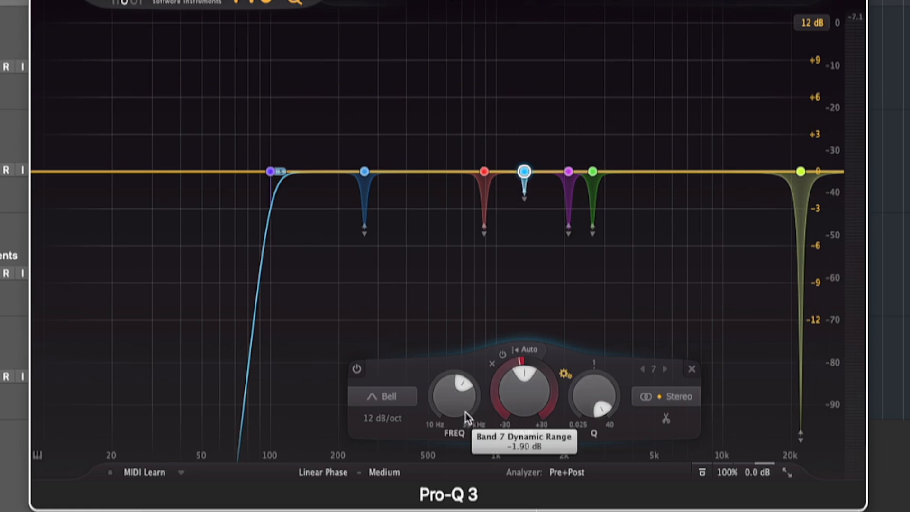
drag(432, 457, 426, 470)
drag(507, 360, 510, 359)
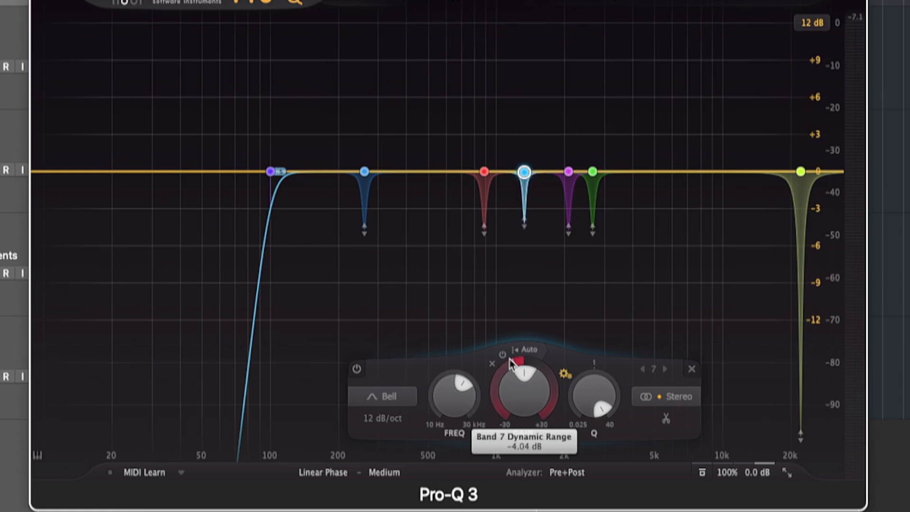
Set the Q of the 1323 Hz band to about 23 and listen to that band soloed during playback
mouse_move(594, 397)
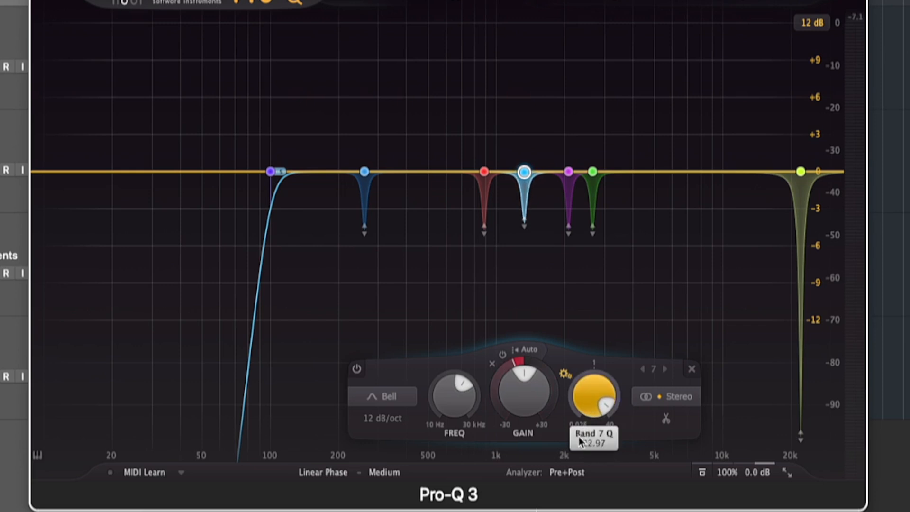
mouse_move(531, 150)
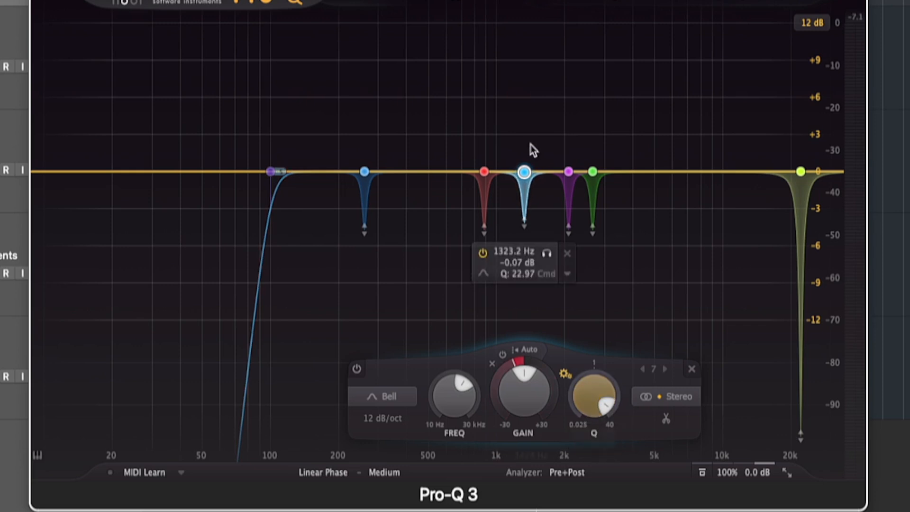
click(547, 254)
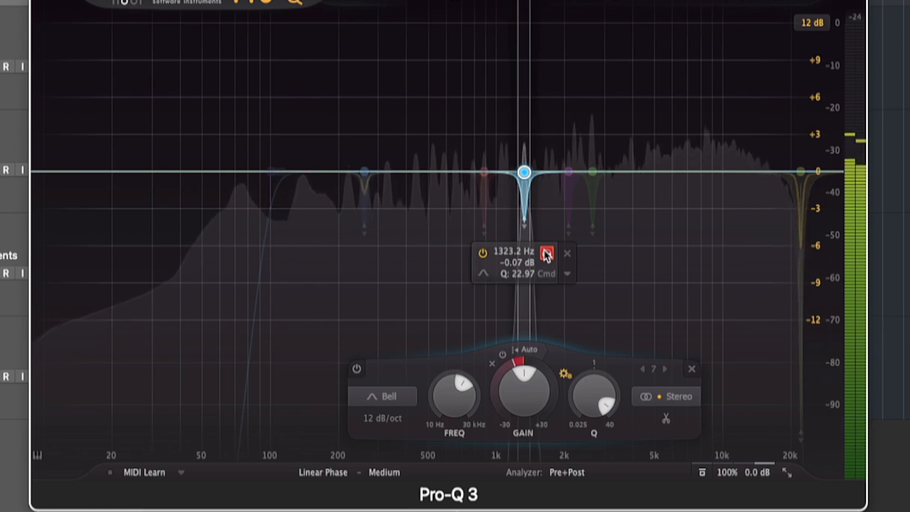
click(546, 253)
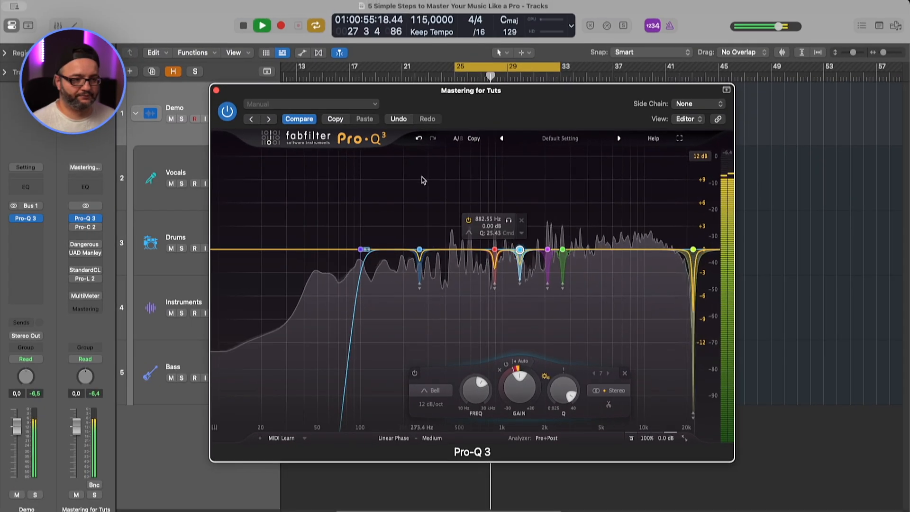
click(410, 175)
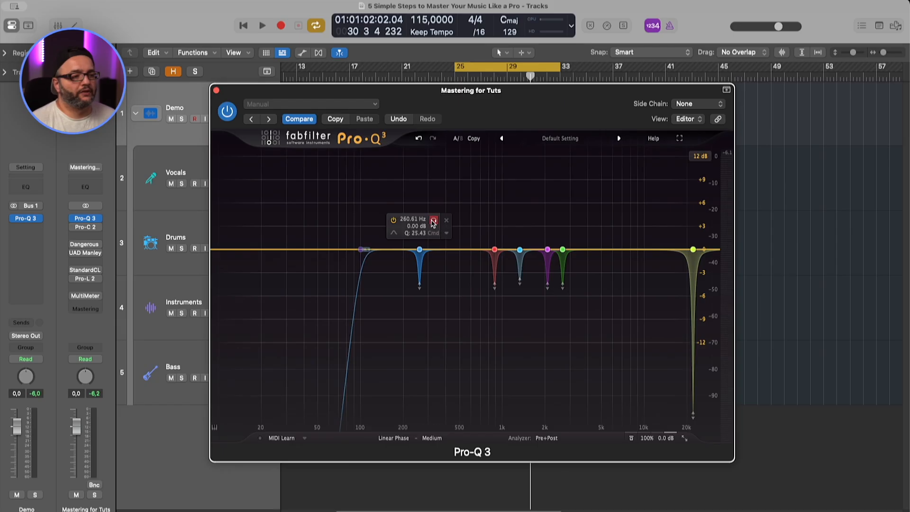
Listen to the 260 Hz and 882 Hz bands of the mastering equalizer soloed one after the other during playback
key(space)
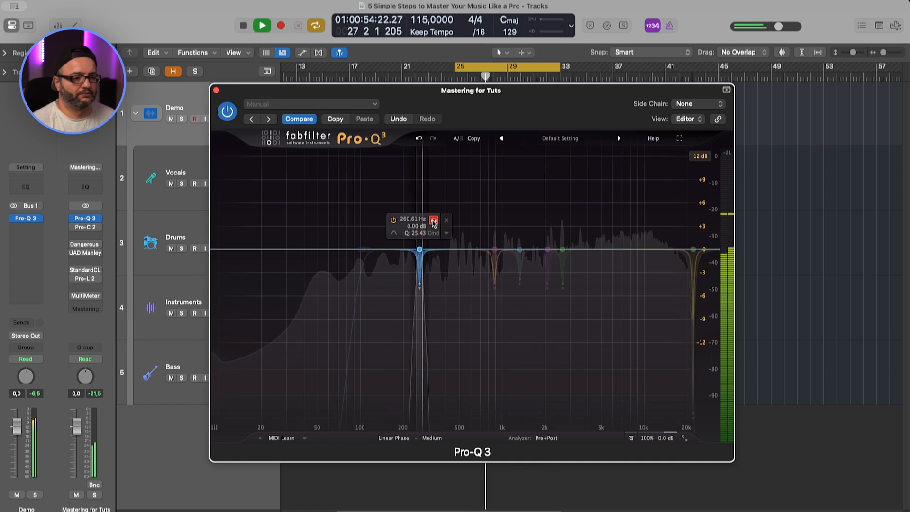
click(433, 221)
key(space)
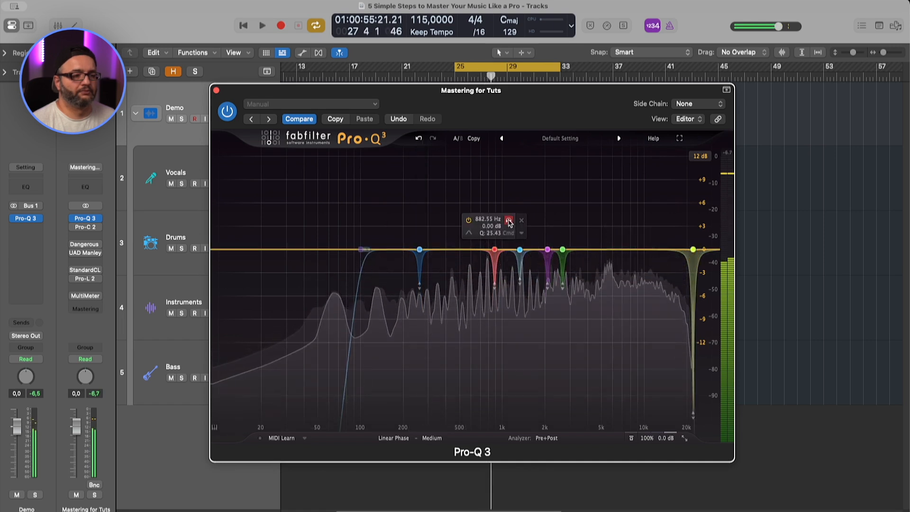
click(509, 221)
key(space)
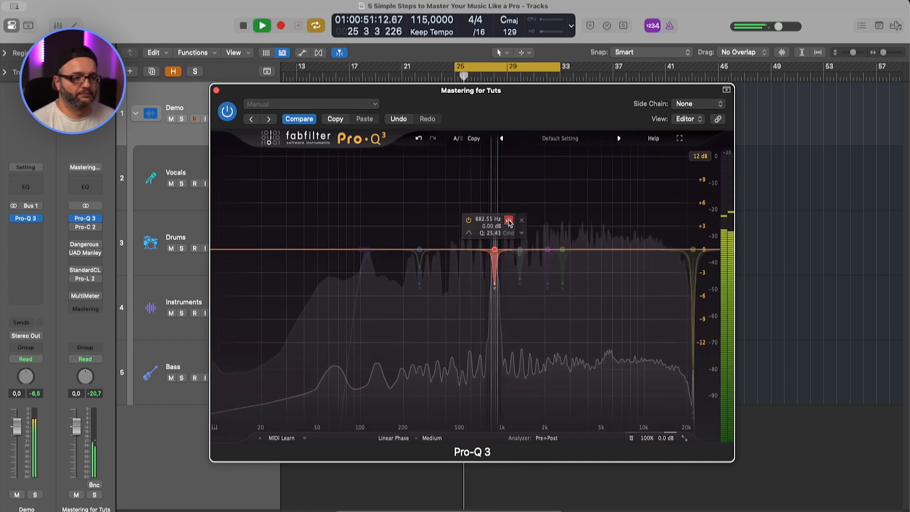
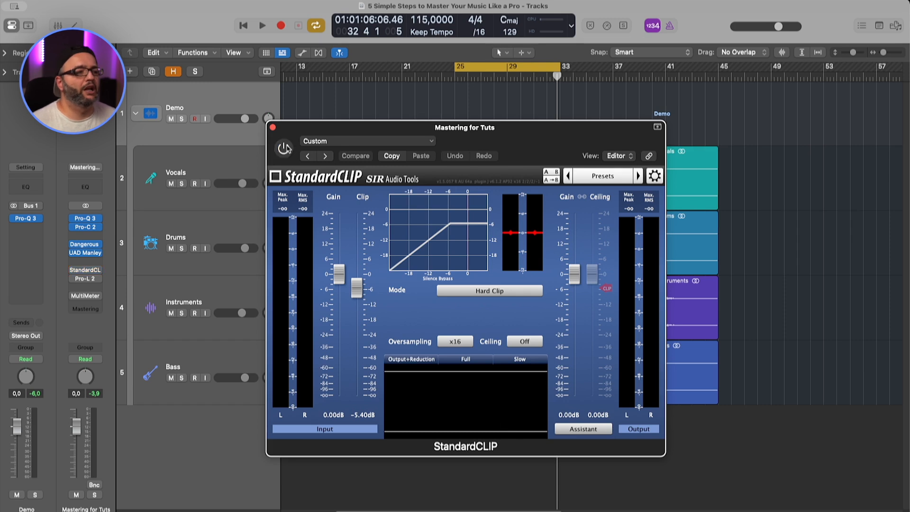
Set the StandardCLIP clip level to -6.20 dB during playback and look through its oversampling options
key(space)
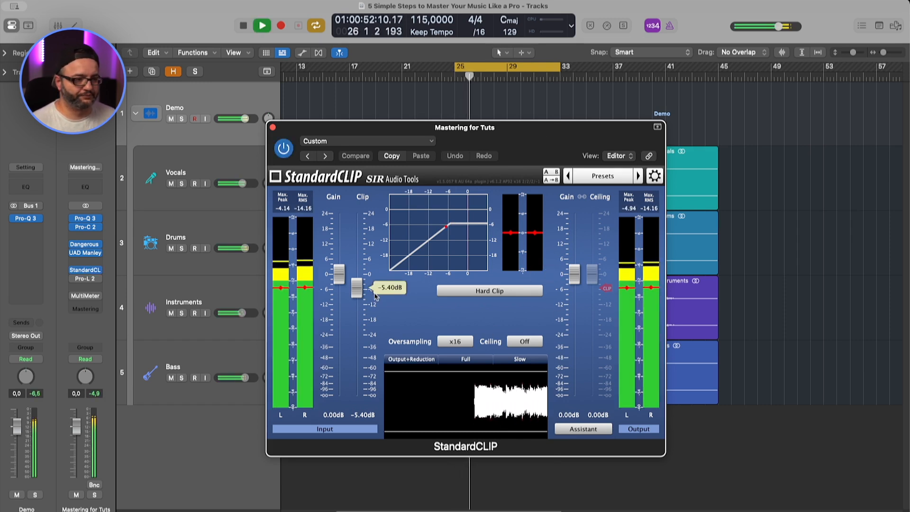
drag(359, 290, 360, 294)
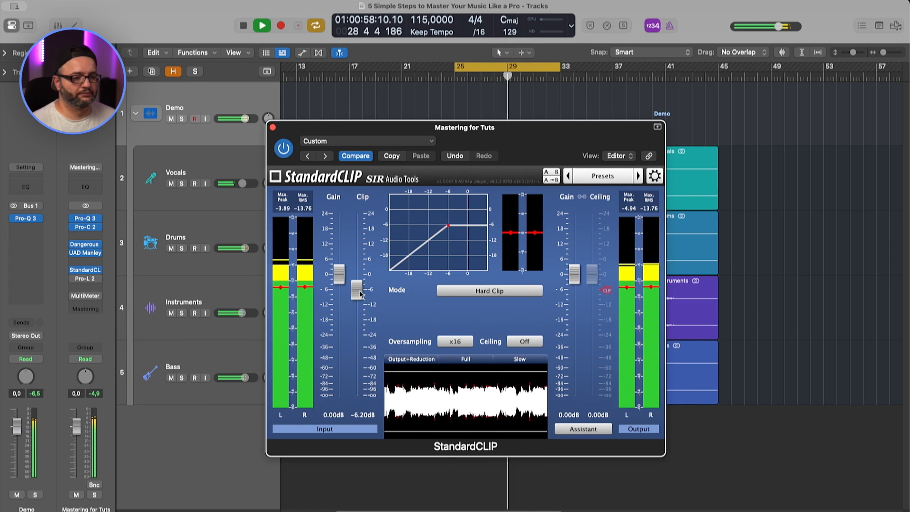
key(space)
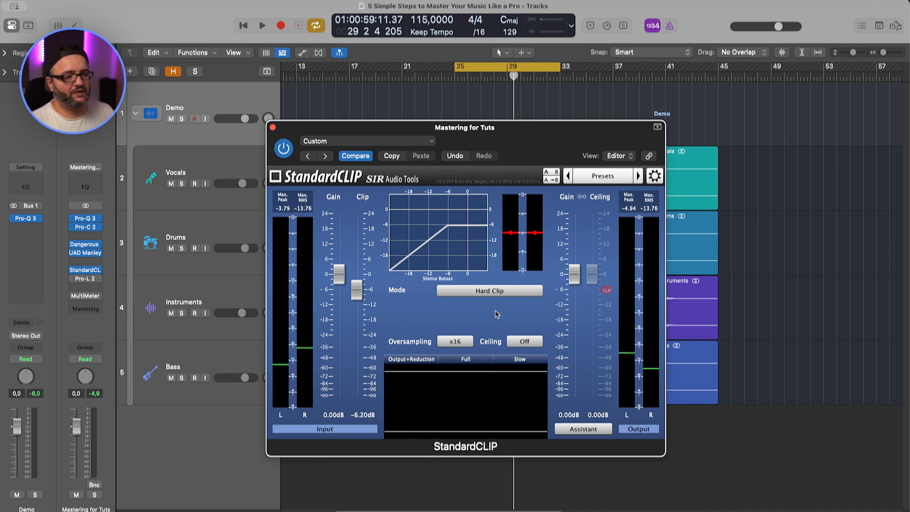
click(455, 342)
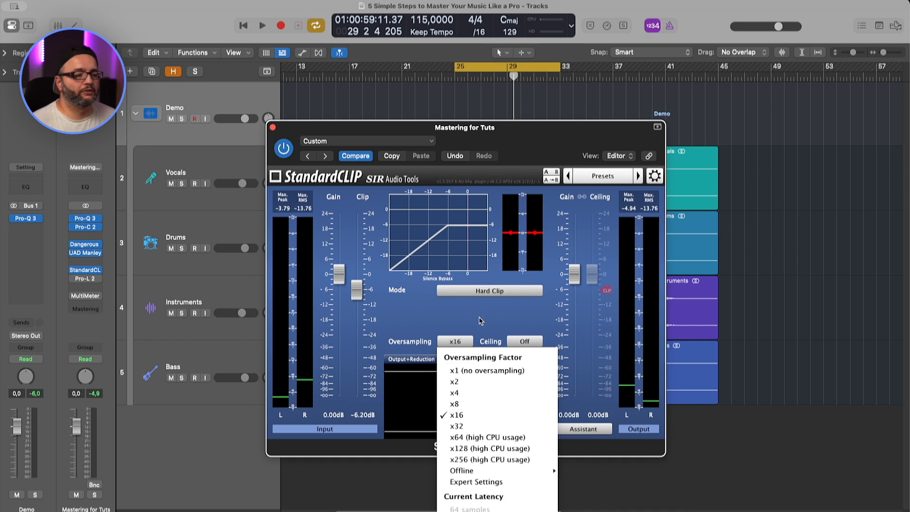
click(526, 342)
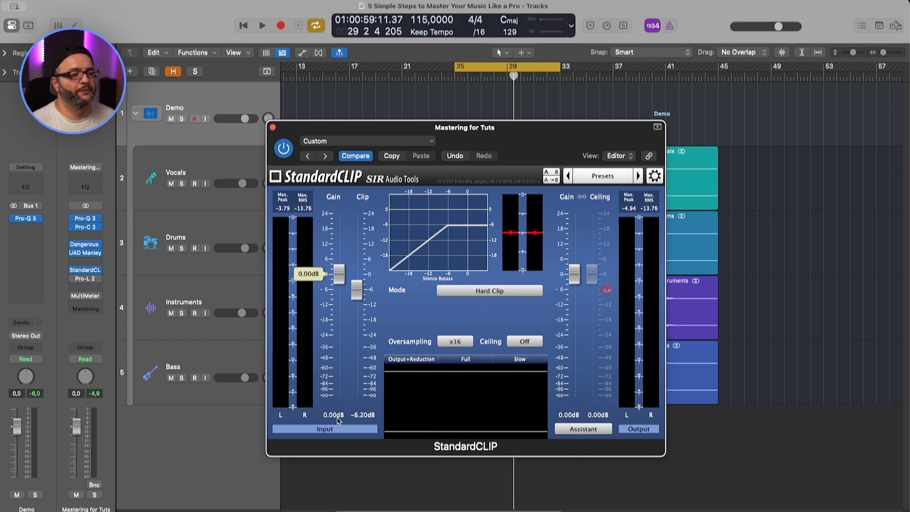
Compare the peak levels in MultiMeter with StandardCLIP bypassed and active, and close both plug-in windows
click(86, 297)
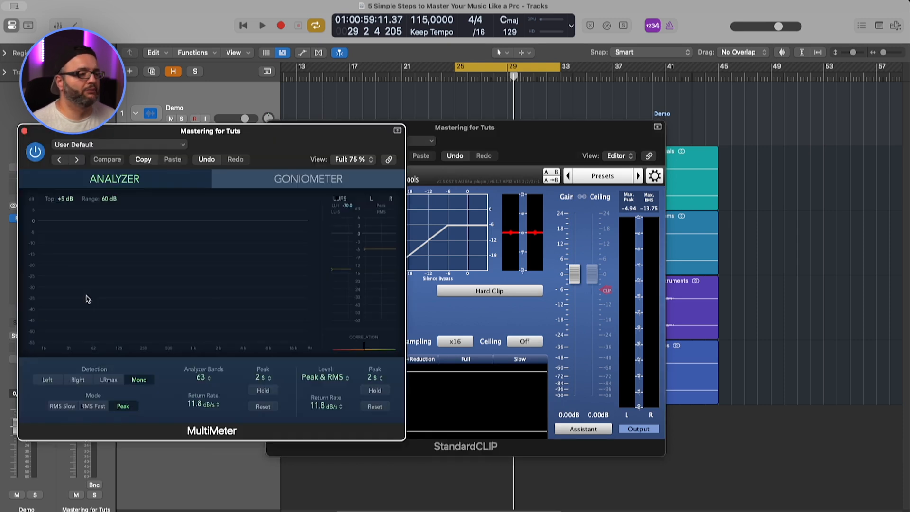
drag(333, 132, 607, 113)
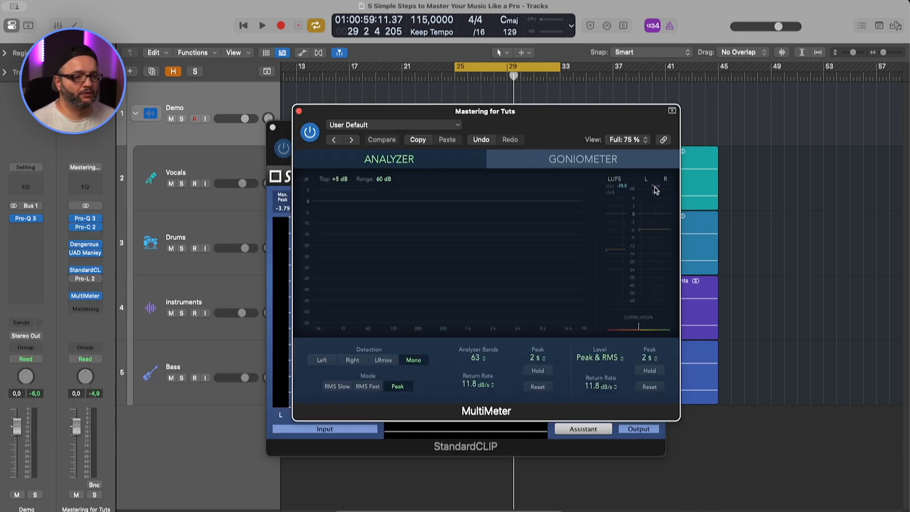
click(73, 270)
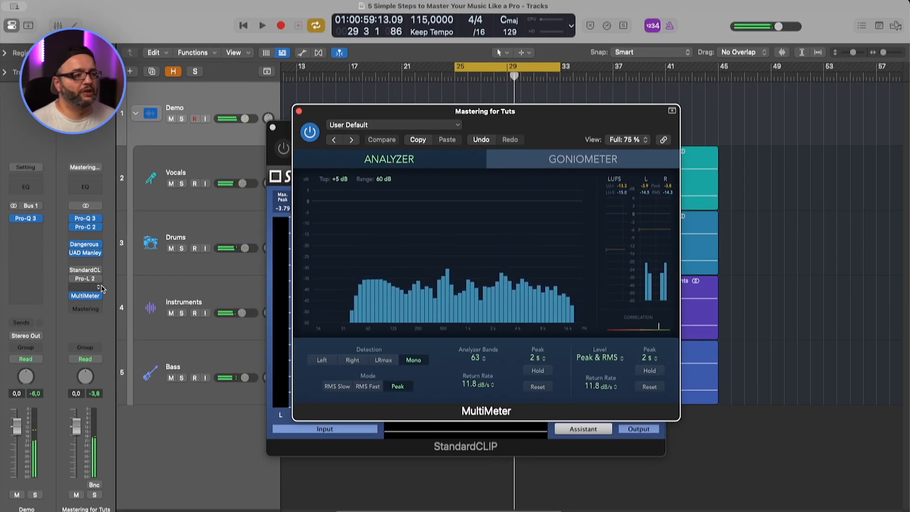
click(73, 270)
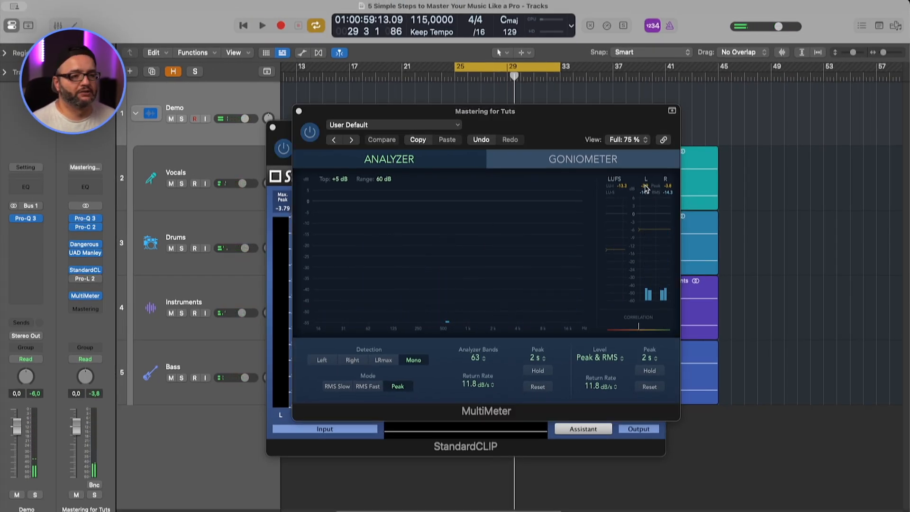
key(space)
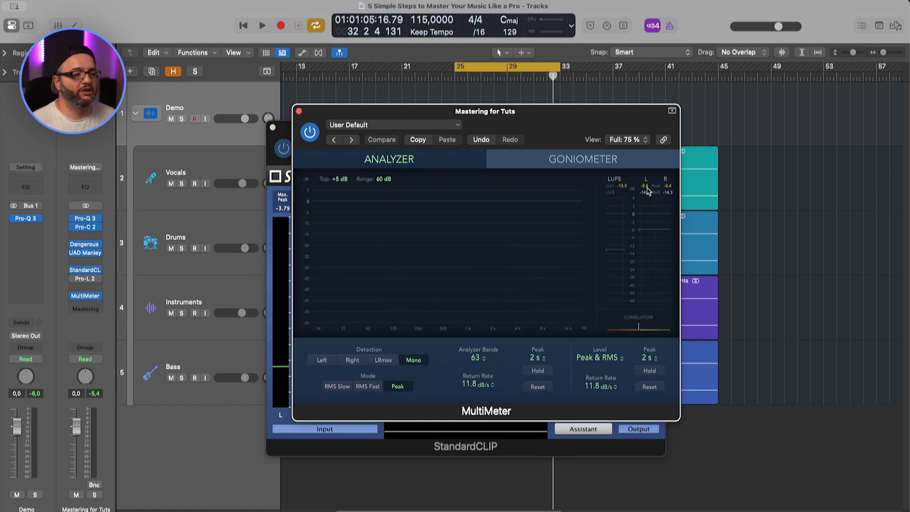
click(298, 110)
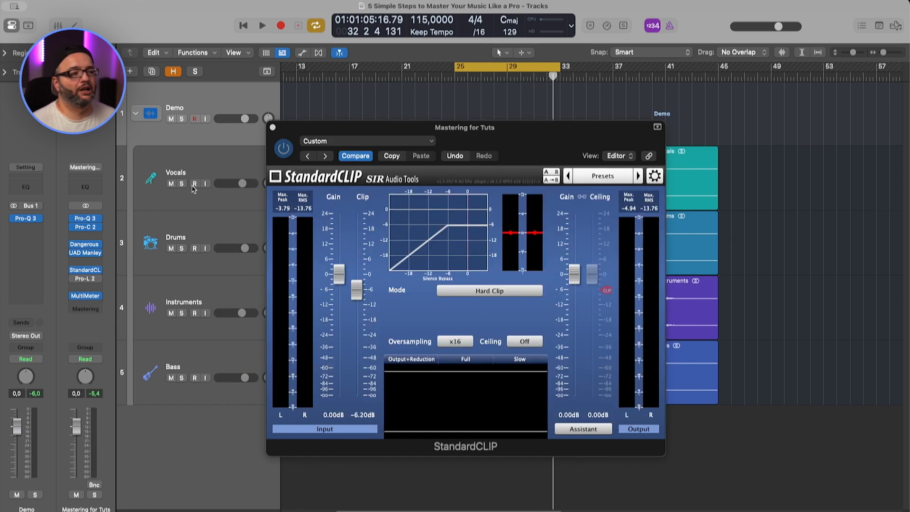
click(272, 127)
Open Pro-L 2 on the mastering channel, raise its gain to +7.1 dB, and restart the integrated loudness measurement
click(88, 280)
drag(300, 140, 487, 140)
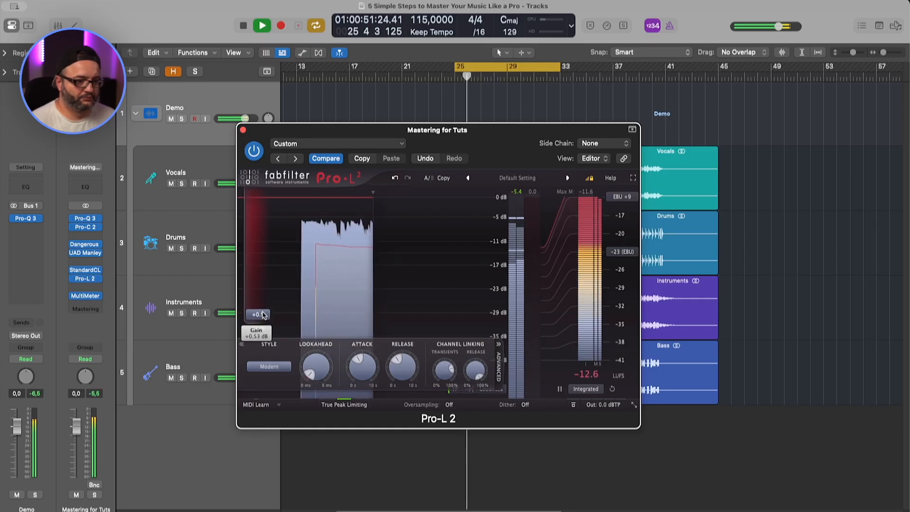
drag(264, 315, 265, 295)
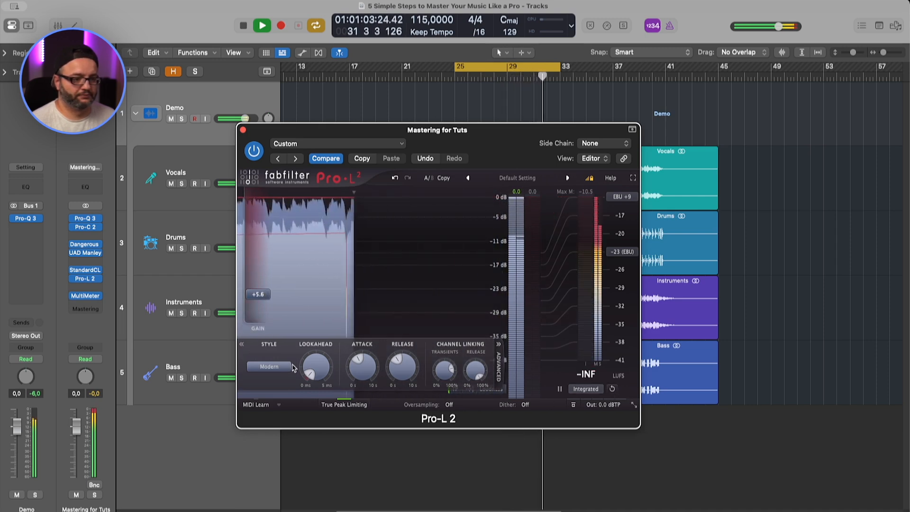
mouse_move(271, 304)
drag(269, 302, 264, 290)
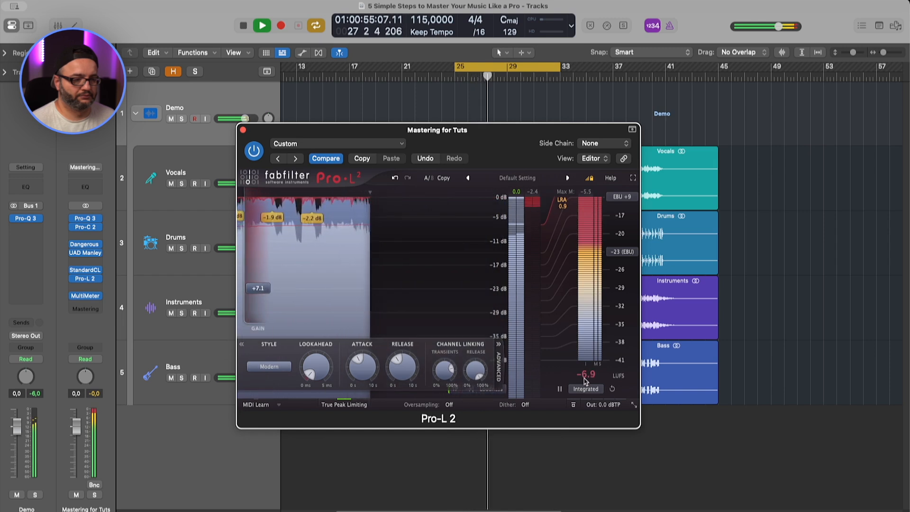
click(612, 389)
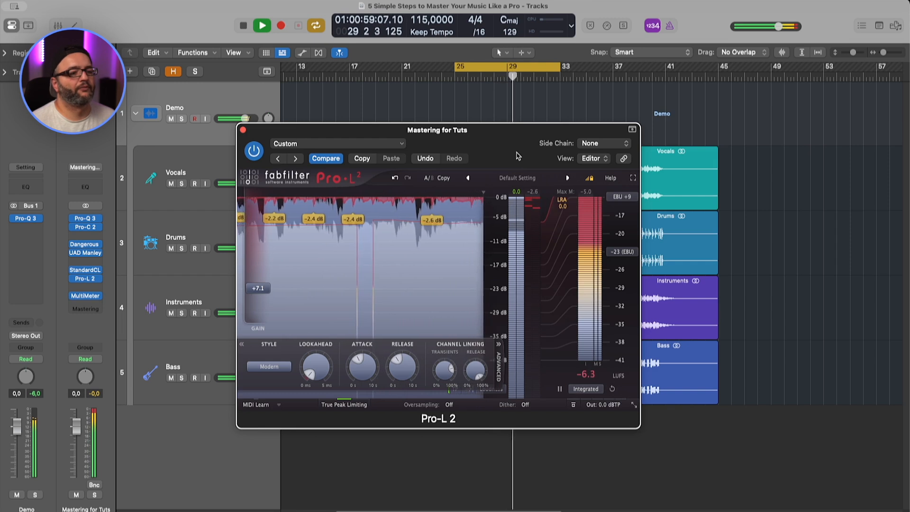
key(space)
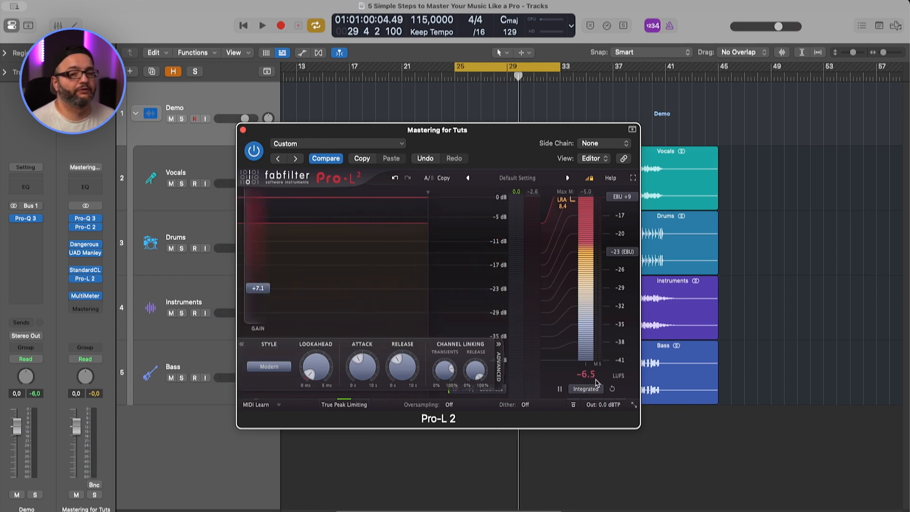
Bypass StandardCLIP and remeasure the limiter's gain reduction and integrated loudness during playback
click(73, 270)
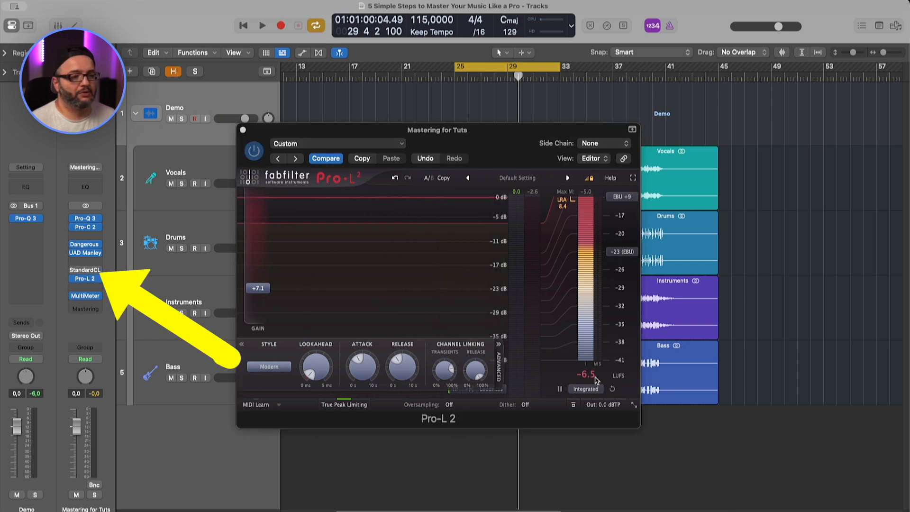
key(space)
click(613, 389)
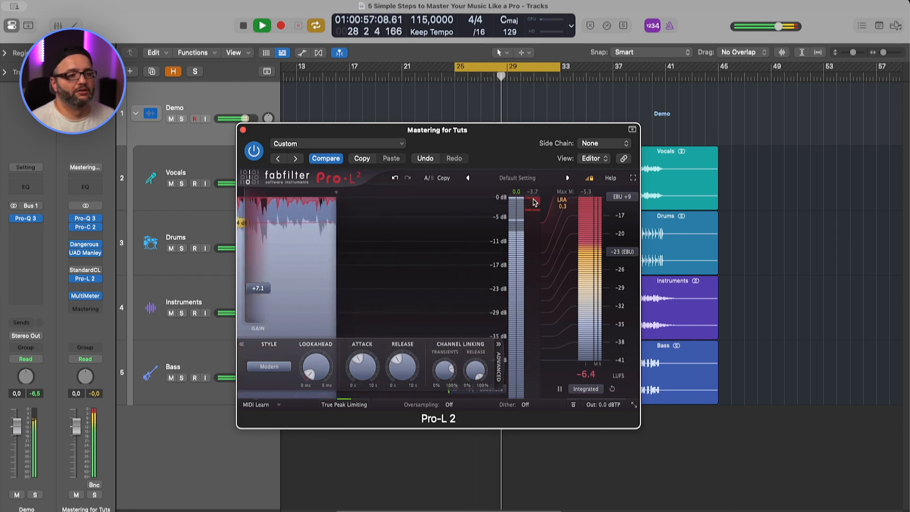
key(space)
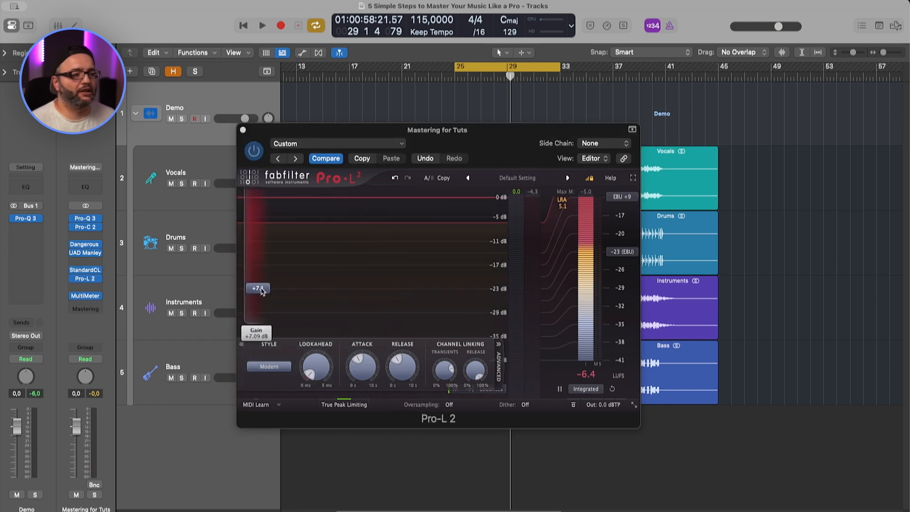
Lower the Pro-L 2 gain to +3.0 dB and remeasure the integrated loudness during playback
drag(261, 291, 261, 308)
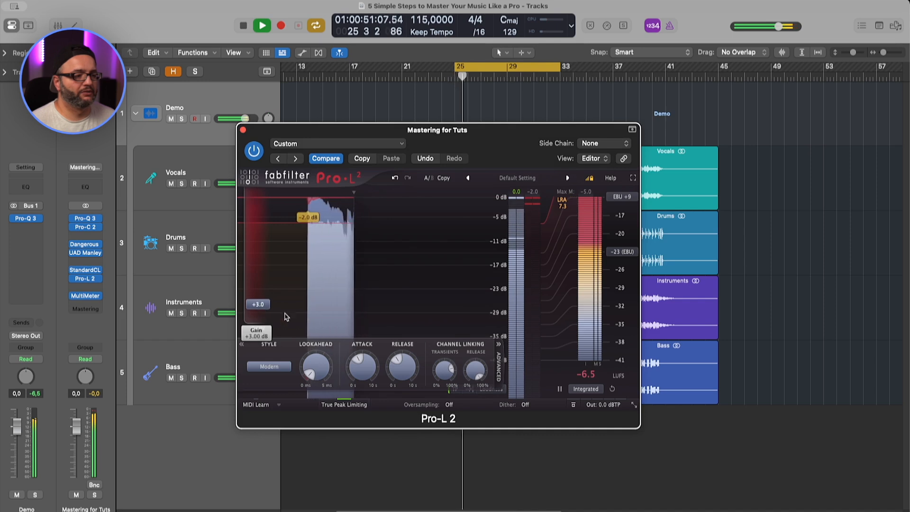
click(612, 390)
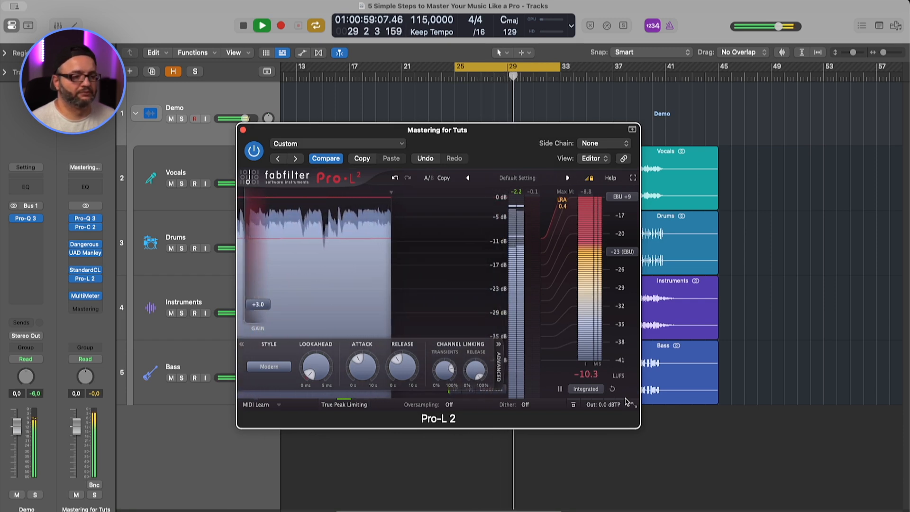
key(space)
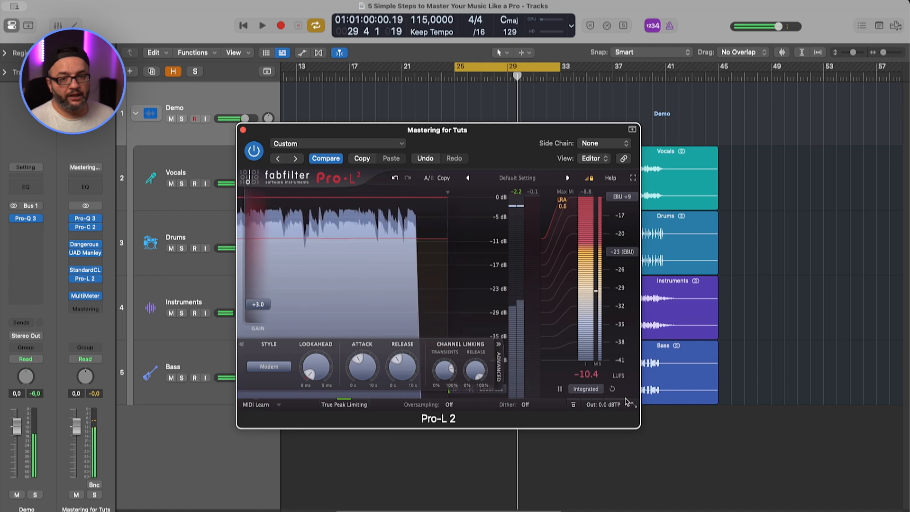